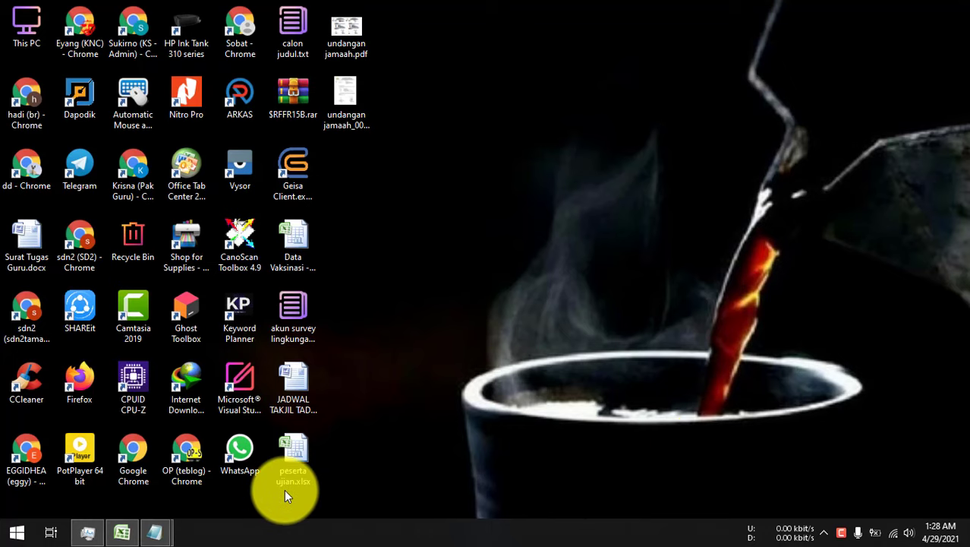
Bring the sarana-prasarana.xlsx damage-report workbook up in Excel from the taskbar.
click(122, 532)
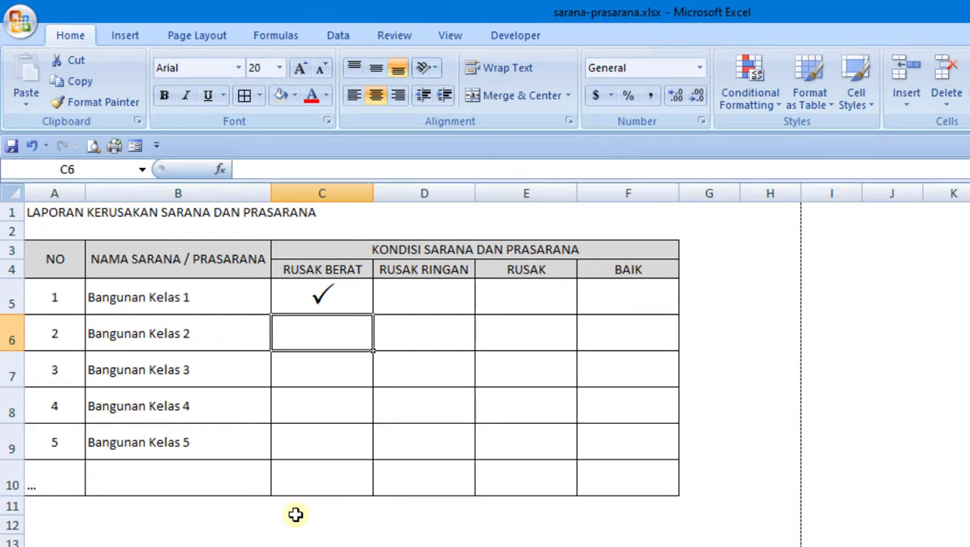
Enter 'v' in cell C6 under RUSAK BERAT for Bangunan Kelas 2.
text(v)
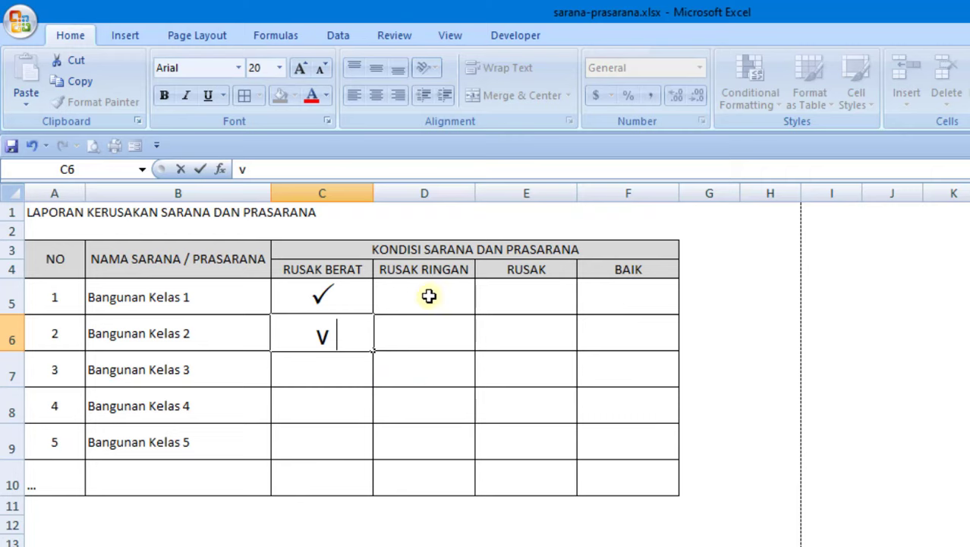
click(407, 371)
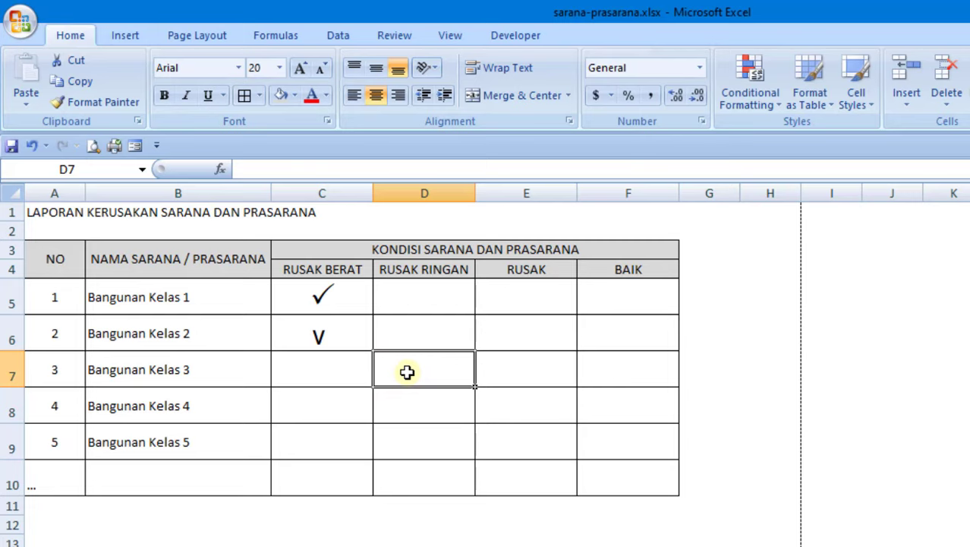
Open the Symbol dialog from the Insert tab to show the Wingdings 2 characters.
click(127, 37)
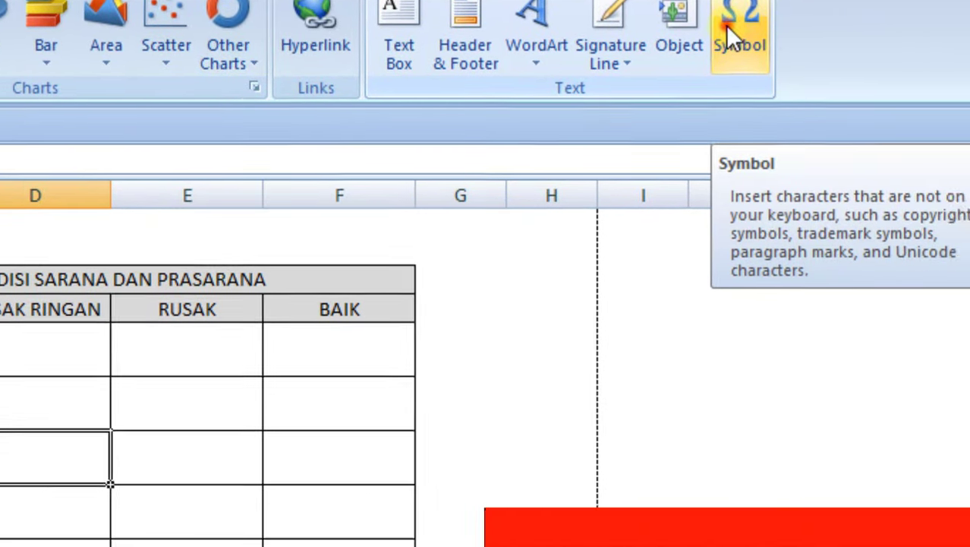
click(851, 131)
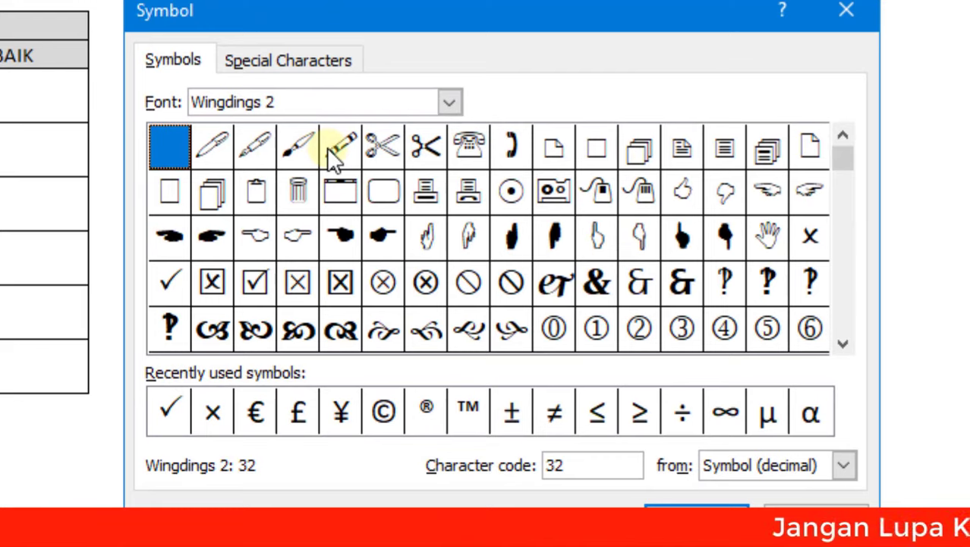
click(448, 101)
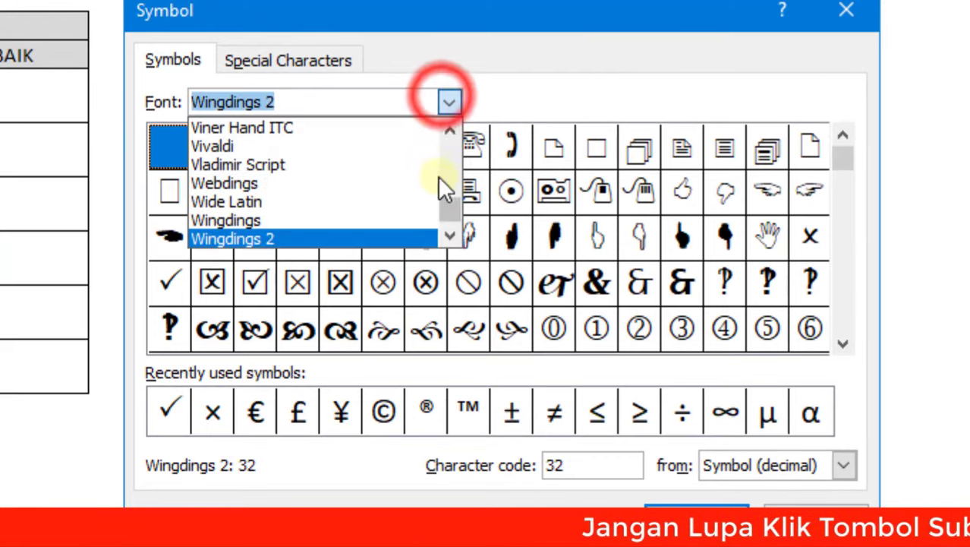
drag(450, 217, 445, 134)
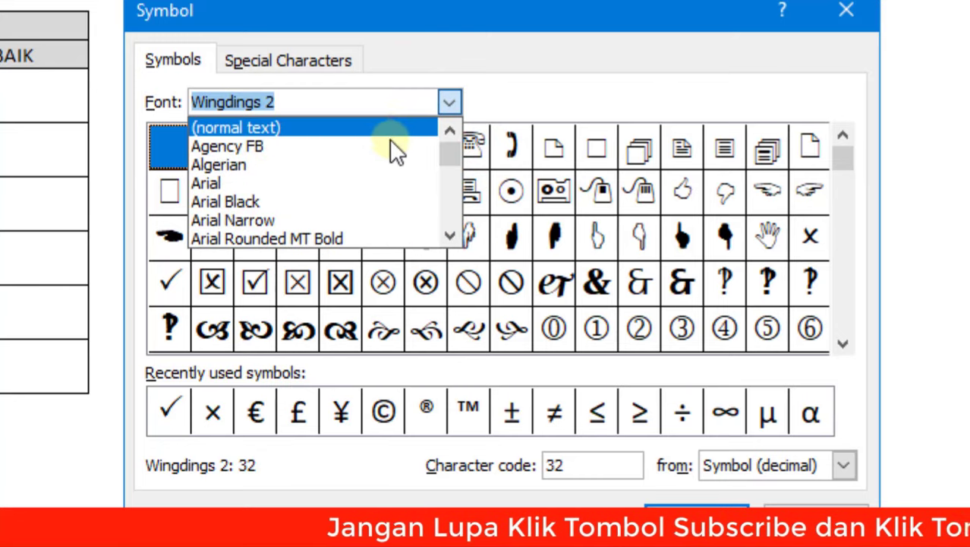
click(379, 185)
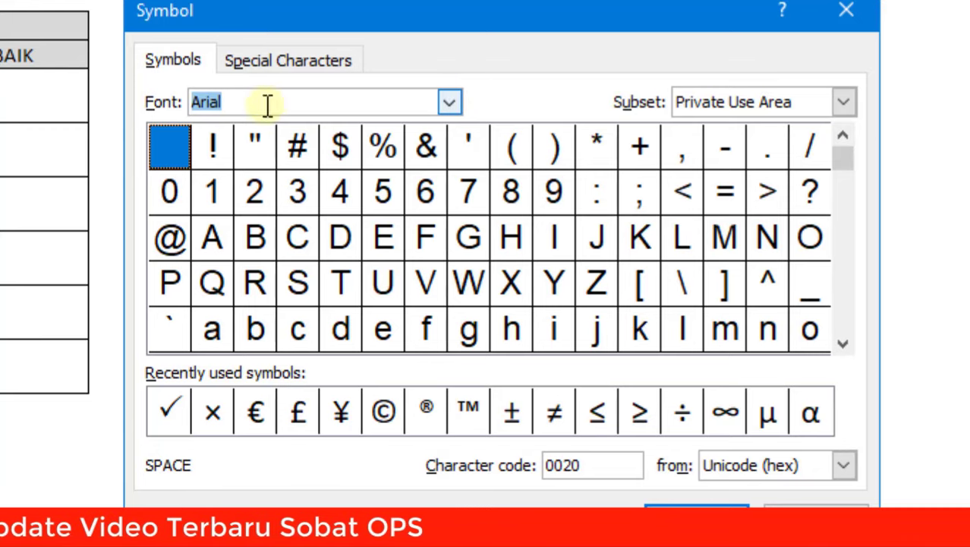
click(450, 102)
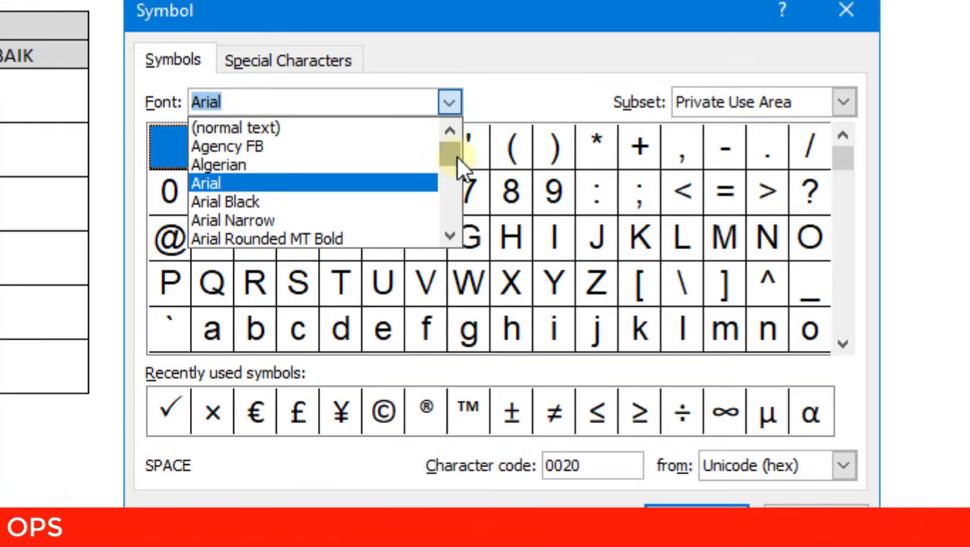
drag(453, 154, 449, 211)
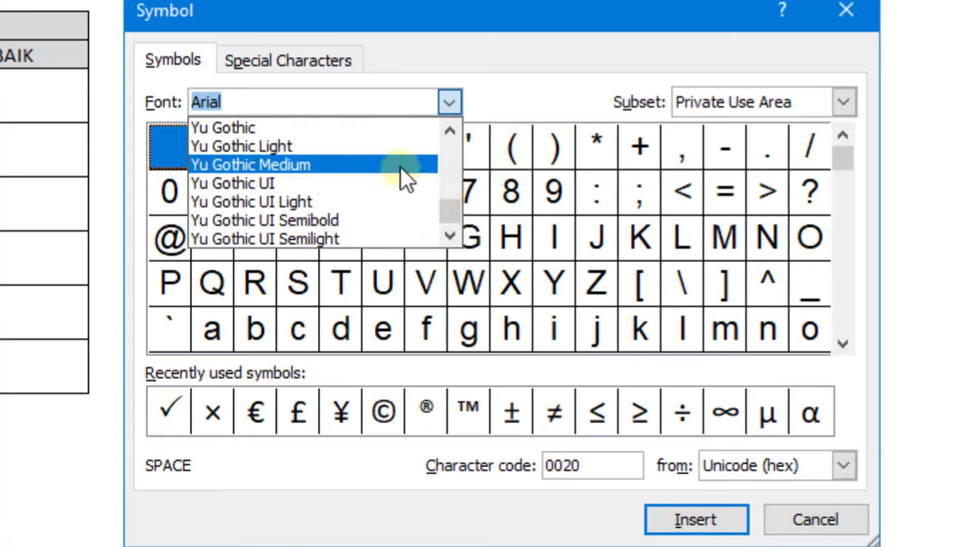
scroll(384, 182, up, 2)
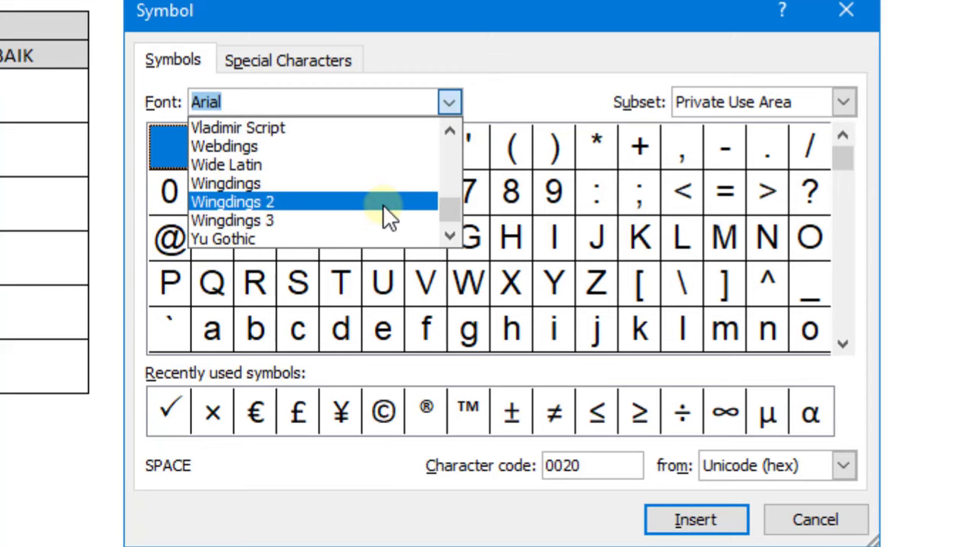
click(280, 201)
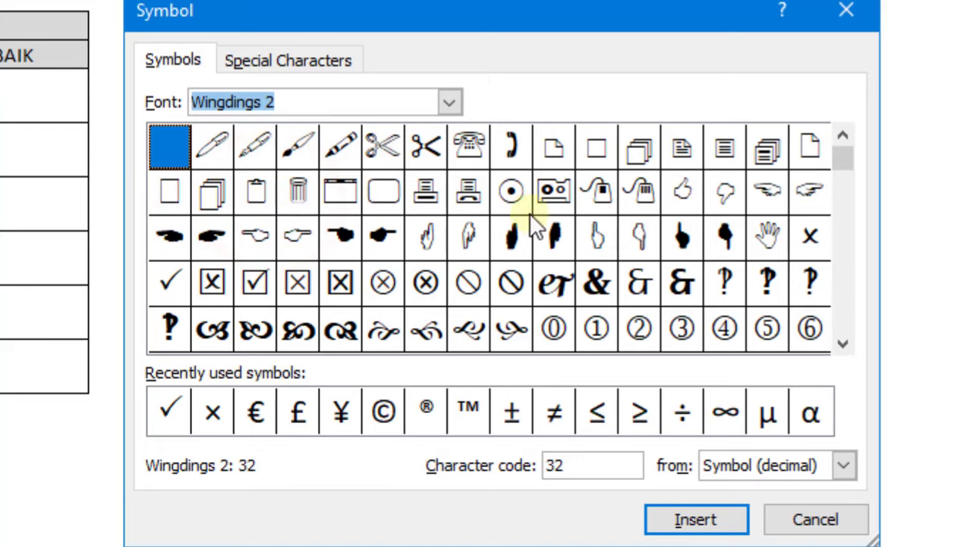
Insert the Wingdings 2 check mark into D7, close the Symbol dialog, then select D5:F10.
click(176, 284)
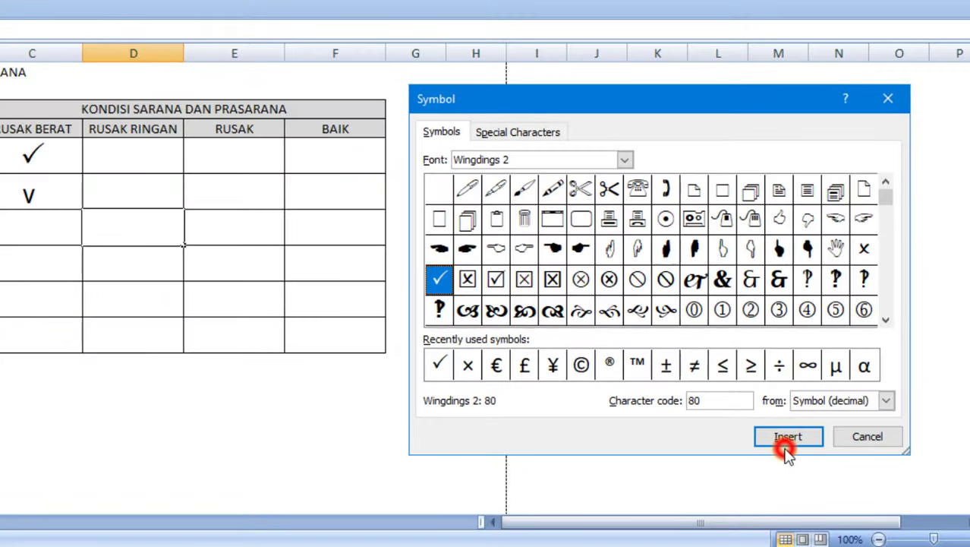
click(786, 448)
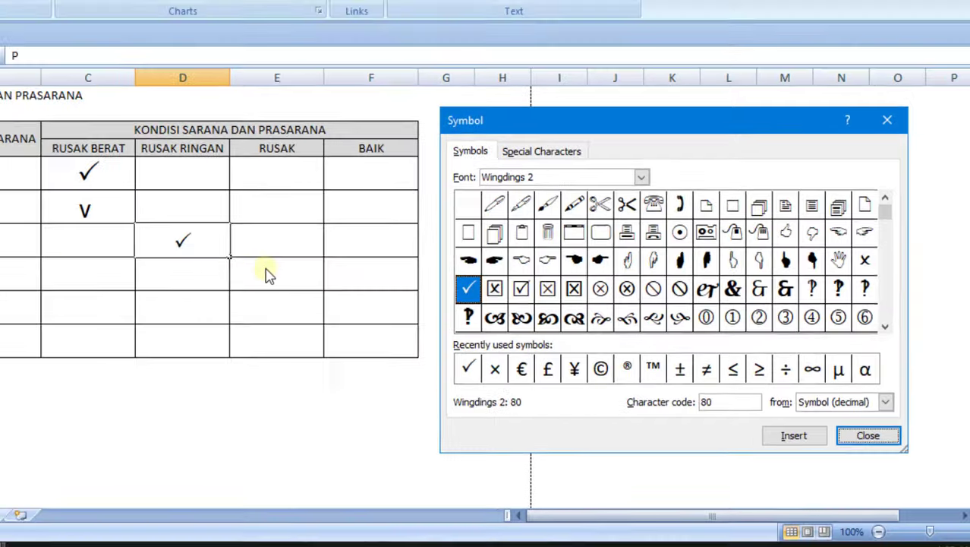
click(222, 255)
click(866, 432)
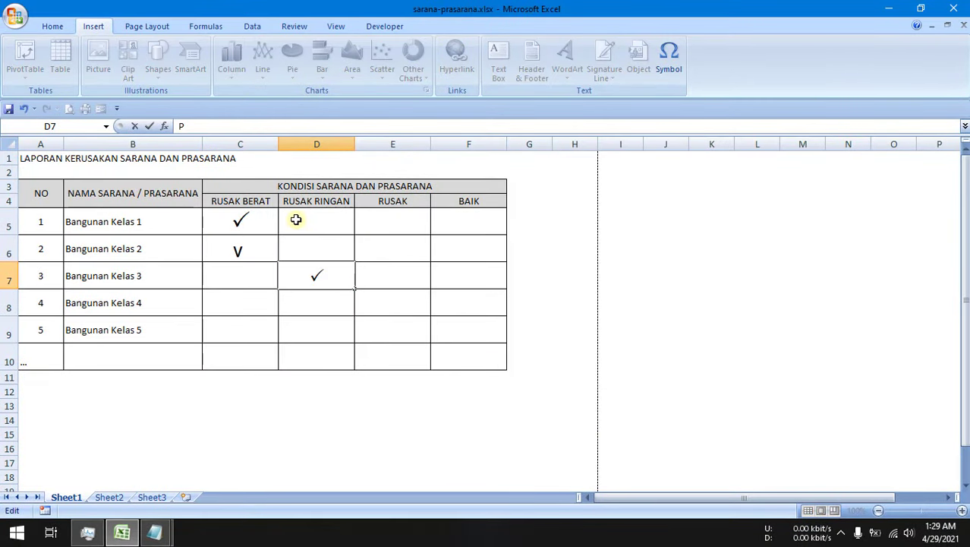
mouse_move(297, 220)
mouse_down()
mouse_move(453, 325)
mouse_move(454, 354)
mouse_up()
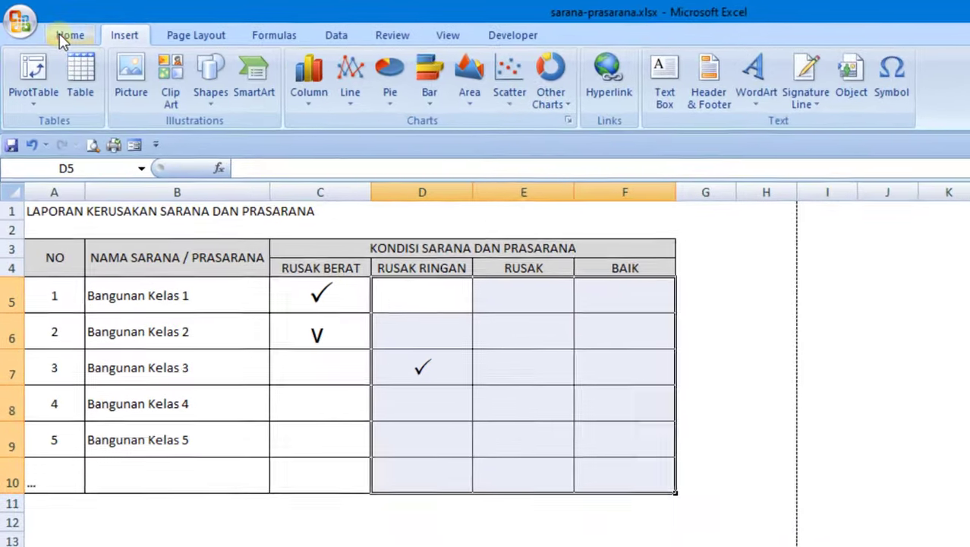
Change the font of the condition cells D5:F10 to Wingdings 2.
click(49, 28)
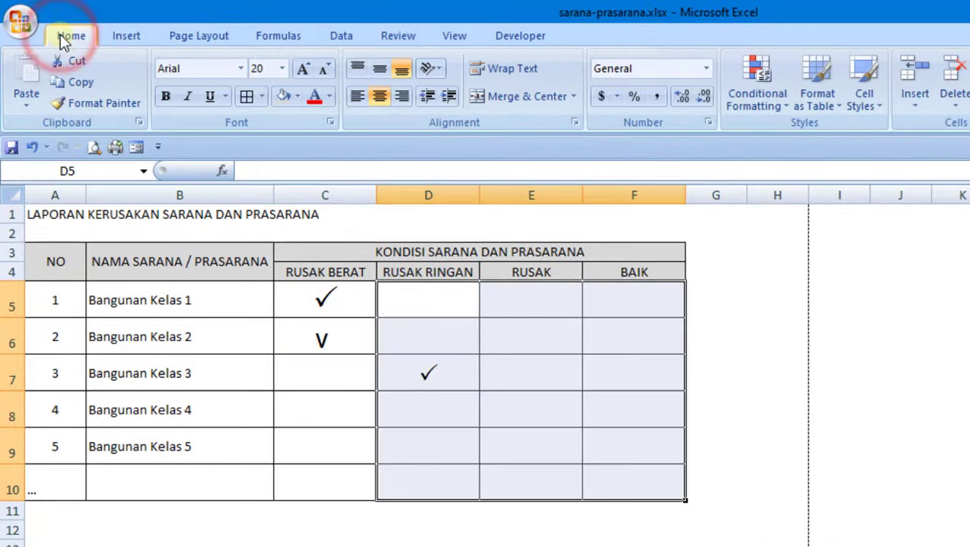
click(240, 68)
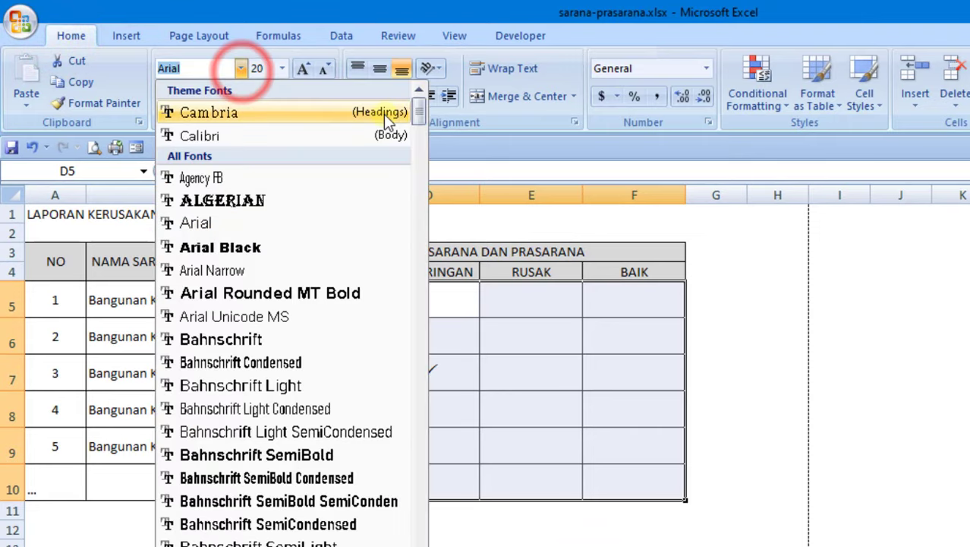
mouse_move(418, 112)
mouse_down()
mouse_move(410, 334)
mouse_move(425, 532)
mouse_up()
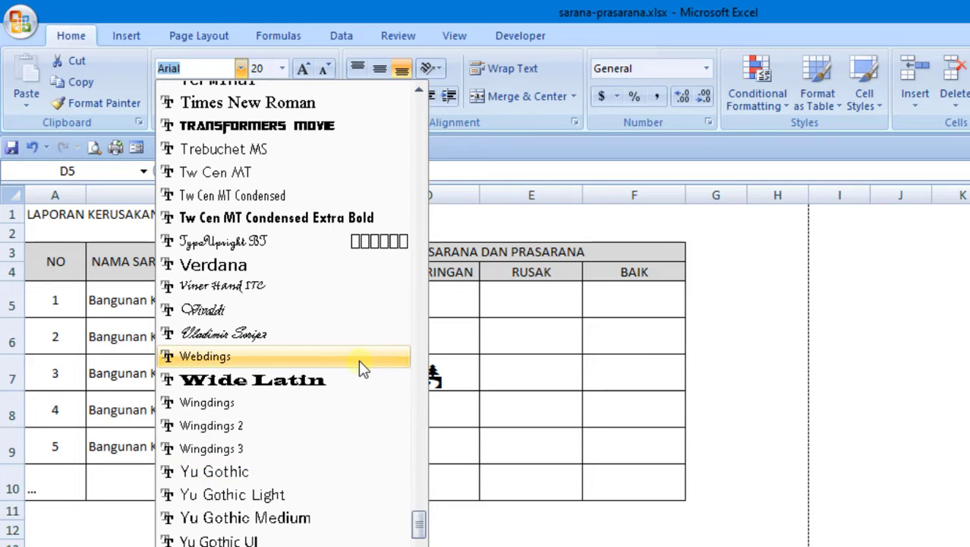
click(340, 427)
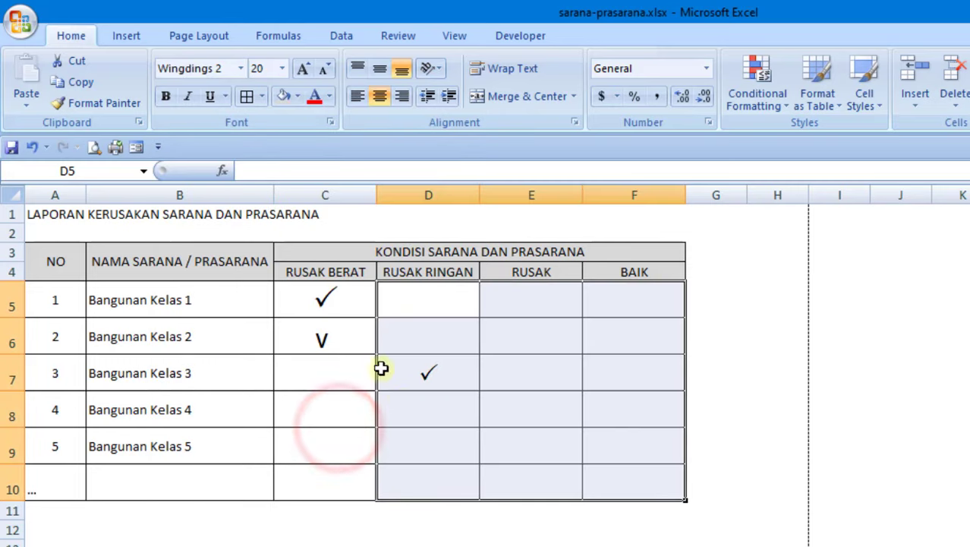
click(511, 380)
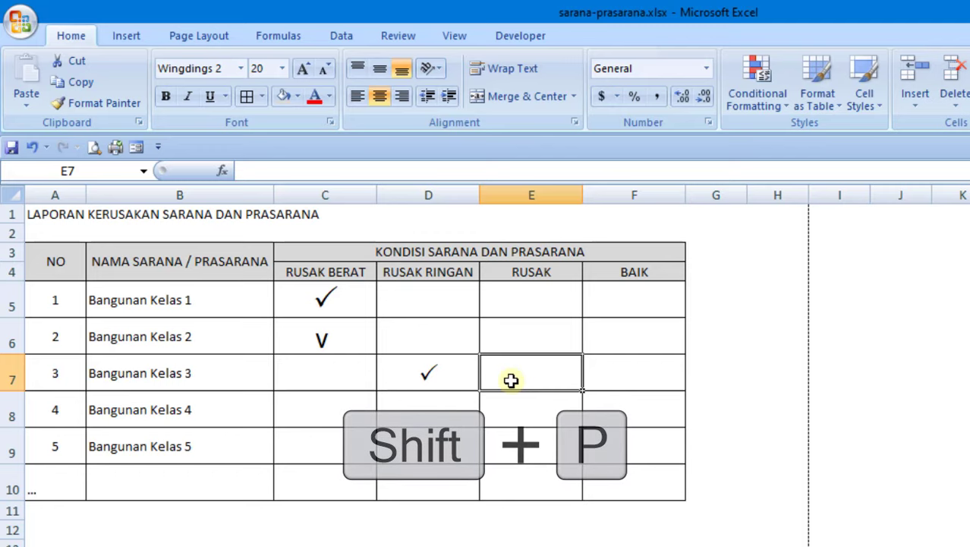
Type uppercase P in E7 for a check mark and uppercase O in F7 for a cross.
text(P)
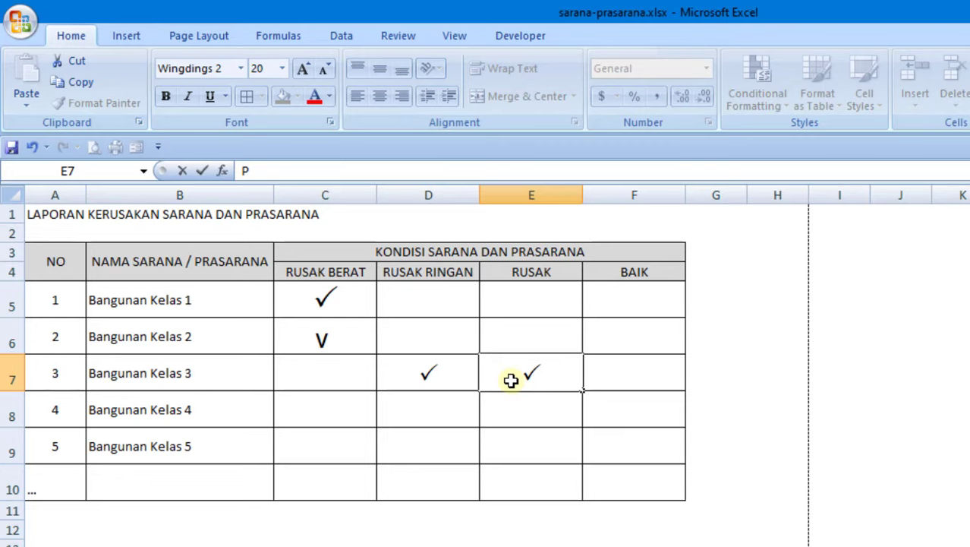
click(611, 378)
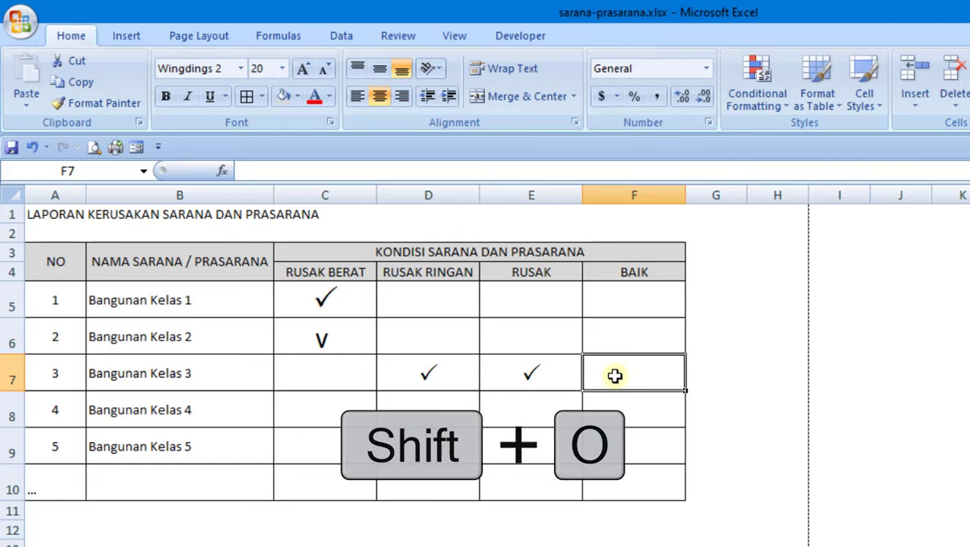
text(O)
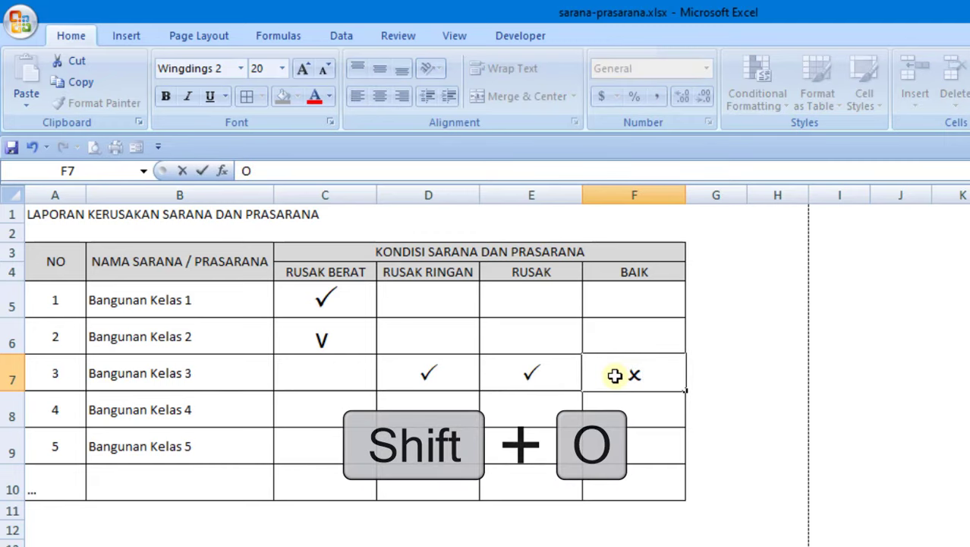